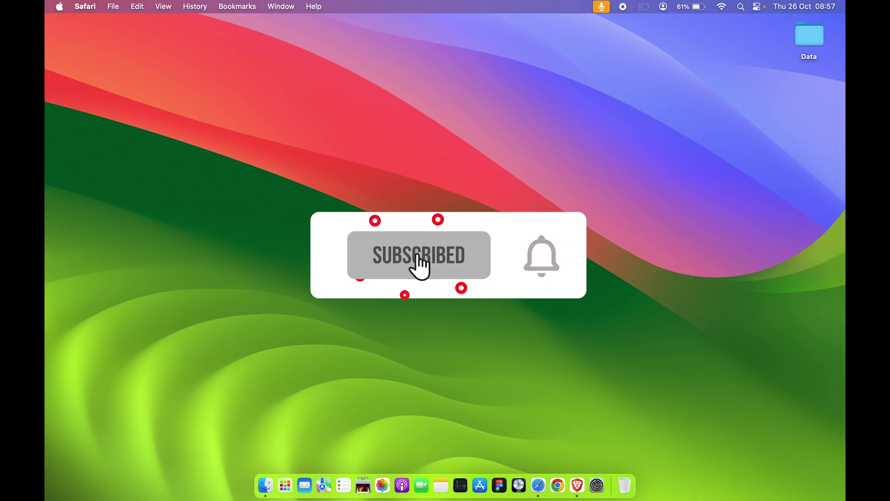
Launch Safari from the Dock, opening its start page with Favourites.
{"action": "left_click", "coordinate": [539, 485]}
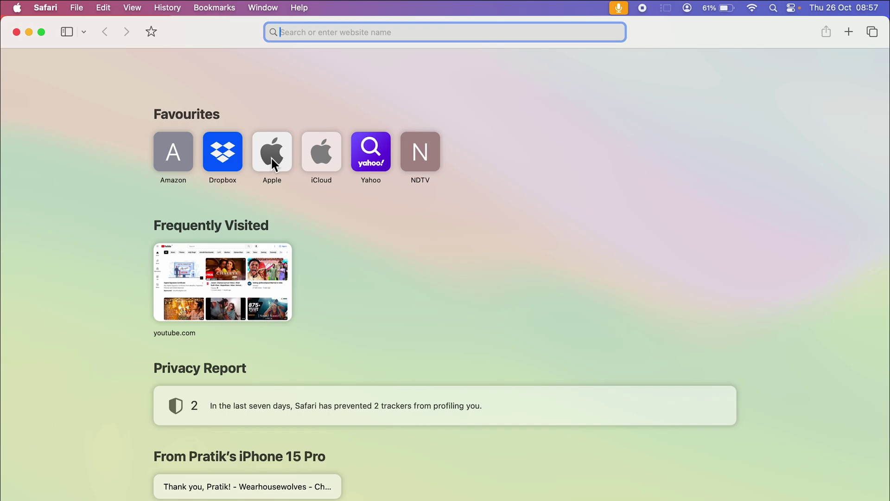
{"action": "left_click", "coordinate": [288, 161]}
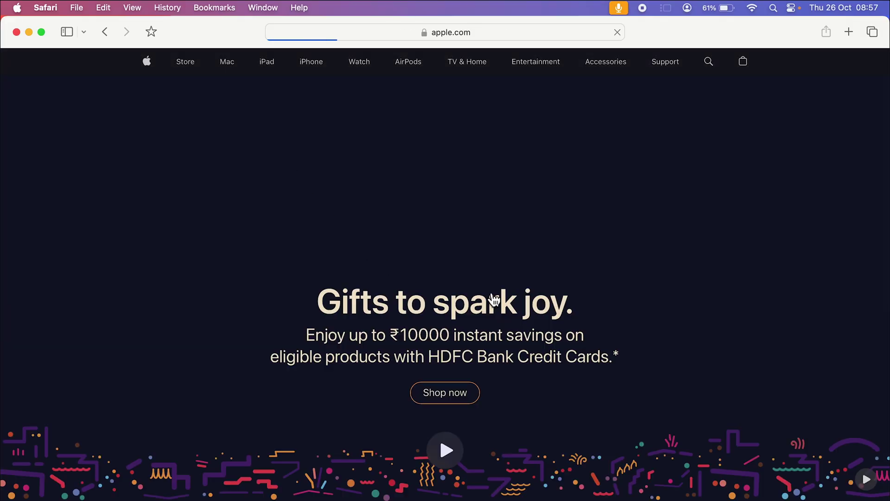
{"action": "scroll", "coordinate": [526, 324], "scroll_direction": "down", "scroll_amount": 10}
{"action": "scroll", "coordinate": [527, 324], "scroll_direction": "down", "scroll_amount": 5}
{"action": "scroll", "coordinate": [527, 324], "scroll_direction": "up", "scroll_amount": 8}
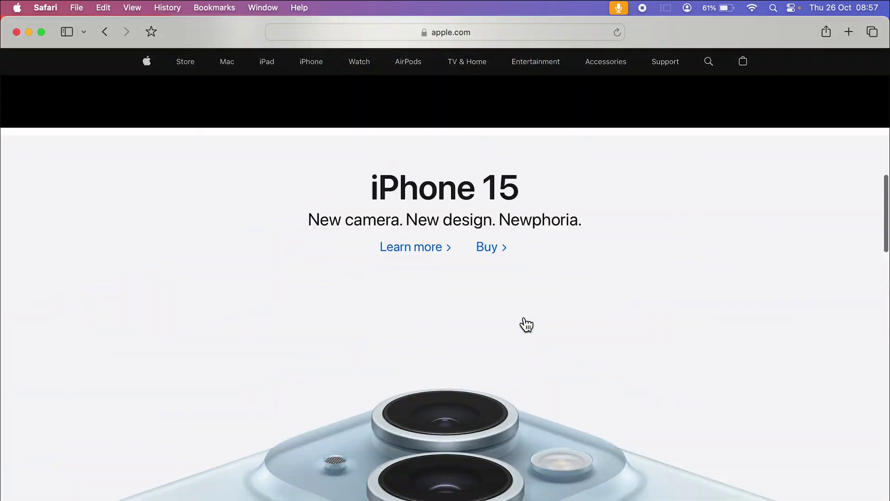
{"action": "scroll", "coordinate": [527, 323], "scroll_direction": "up", "scroll_amount": 8}
{"action": "left_click", "coordinate": [480, 32]}
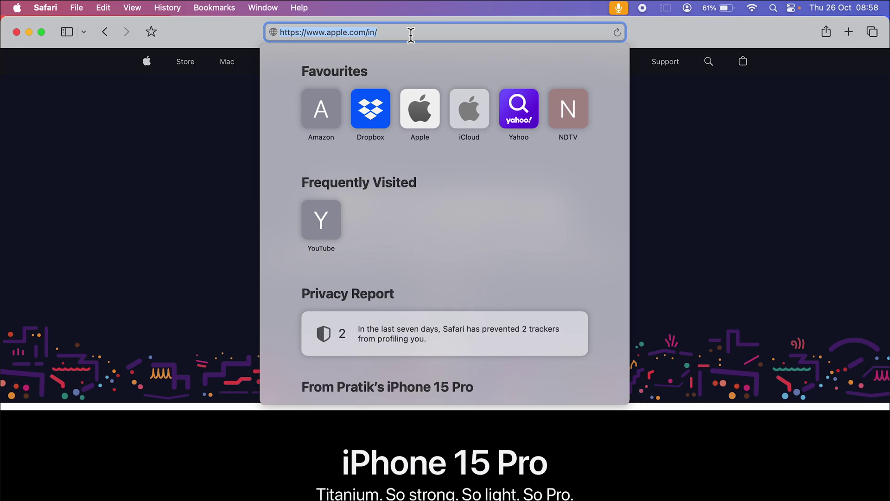
{"action": "left_click", "coordinate": [104, 32]}
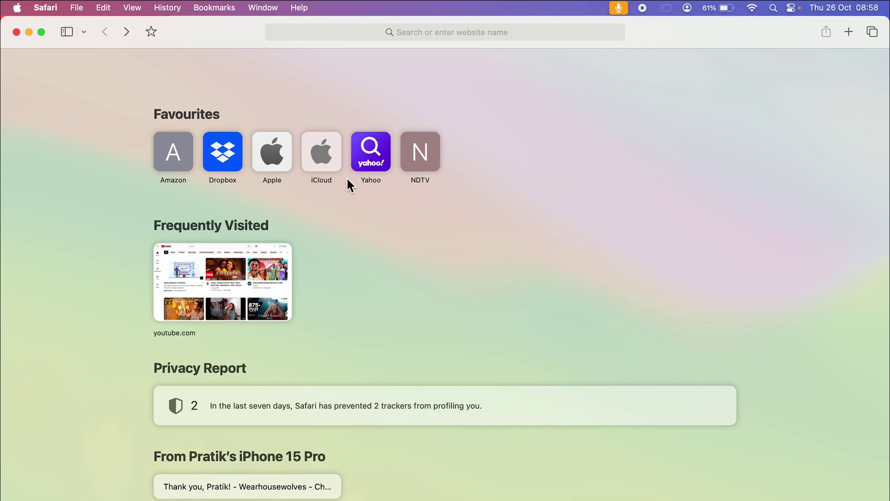
Go to youtube.com from Safari's address bar.
{"action": "left_click", "coordinate": [440, 32]}
{"action": "type", "text": "y"}
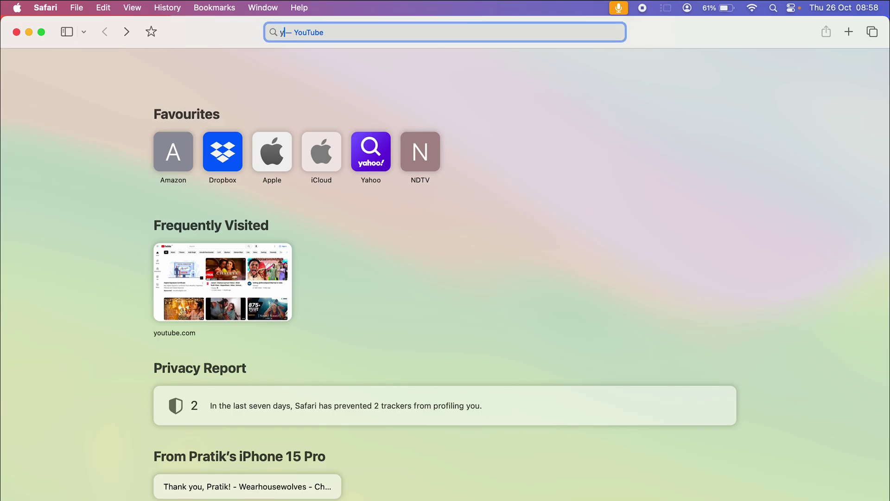
{"action": "type", "text": "outube.com"}
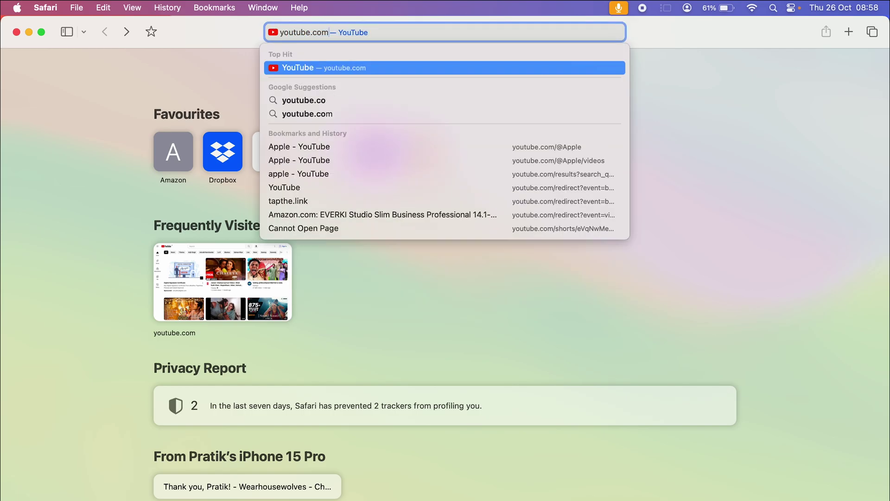
{"action": "key", "text": "Return"}
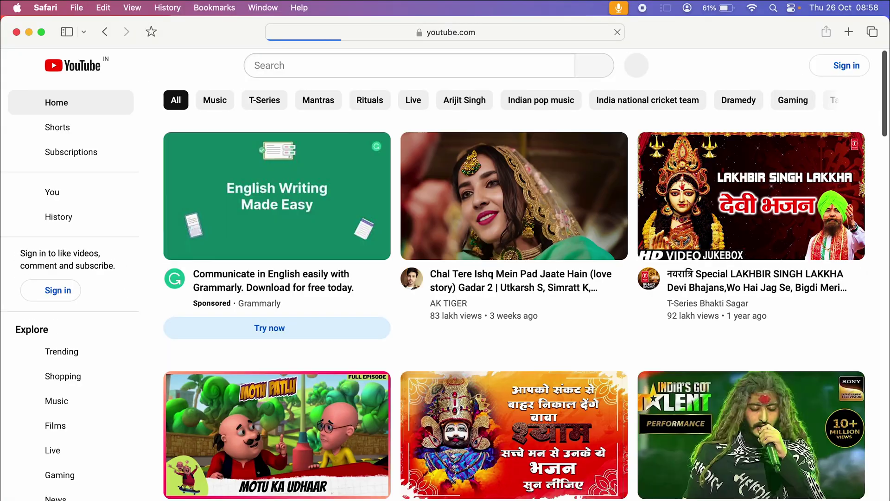
Choose Add Bookmark from the Bookmarks menu for the YouTube page.
{"action": "left_click", "coordinate": [218, 8]}
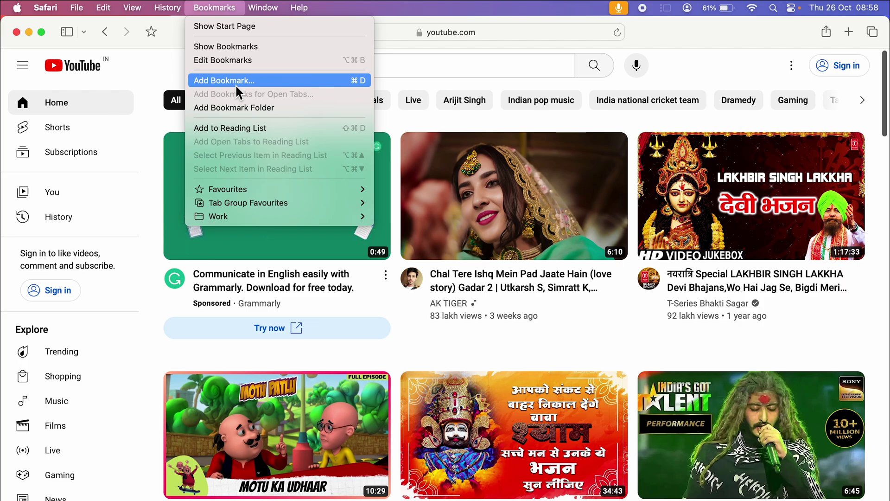
{"action": "left_click", "coordinate": [222, 81]}
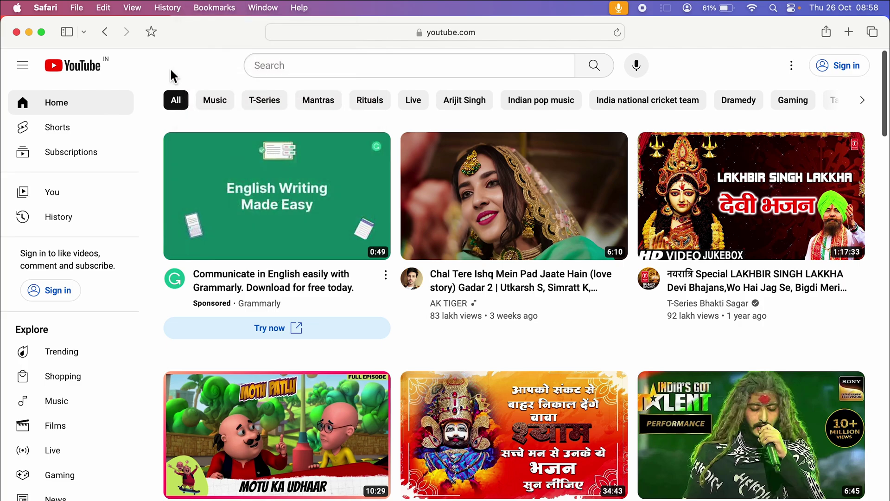
Bookmark YouTube into Favourites under the name 'YT'.
{"action": "key", "text": "super+d"}
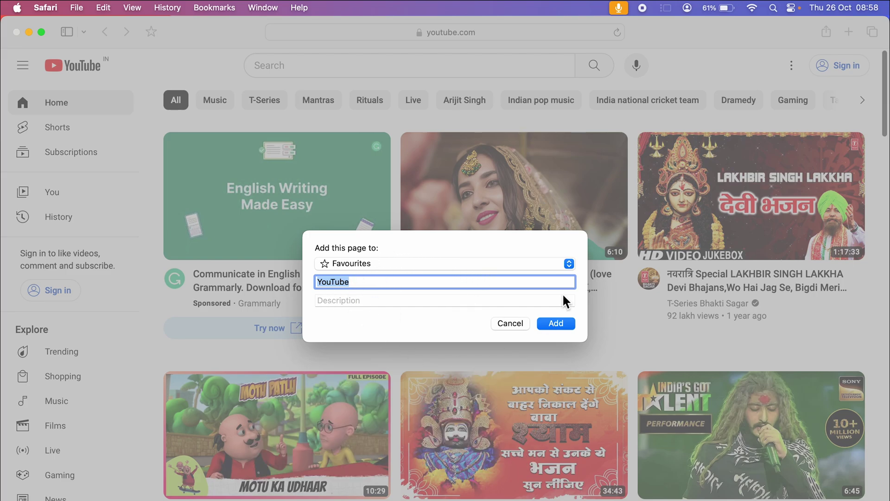
{"action": "left_click", "coordinate": [384, 262]}
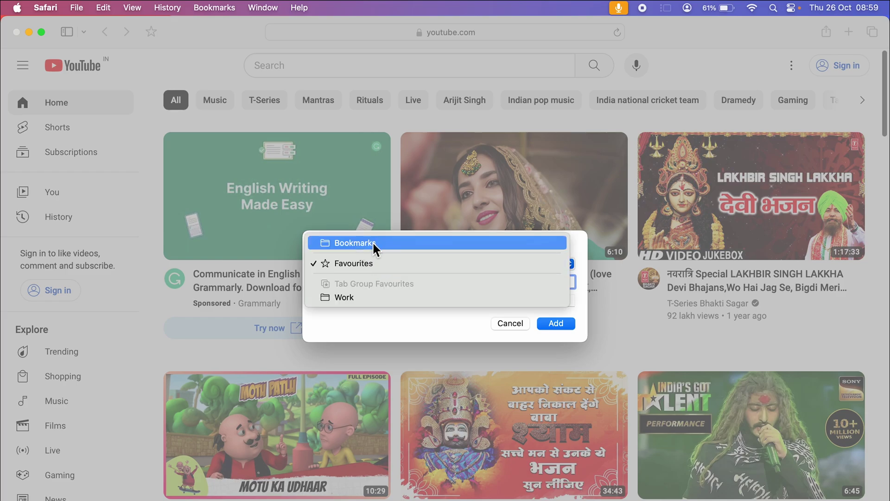
{"action": "left_click", "coordinate": [373, 241]}
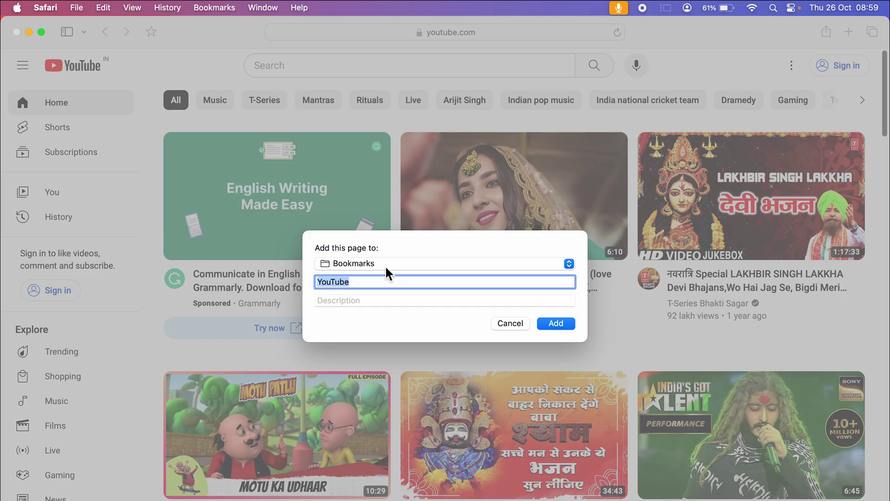
{"action": "left_click", "coordinate": [384, 265]}
{"action": "left_click", "coordinate": [368, 283]}
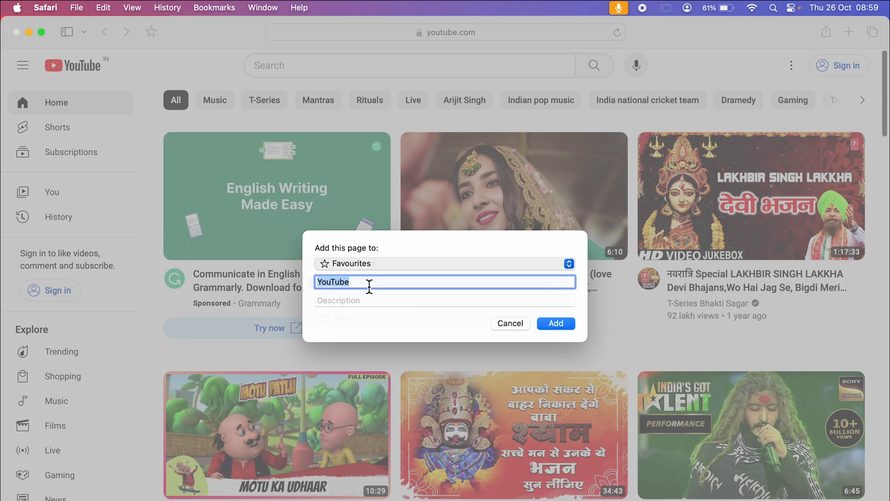
{"action": "left_click", "coordinate": [362, 304]}
{"action": "left_click", "coordinate": [373, 283]}
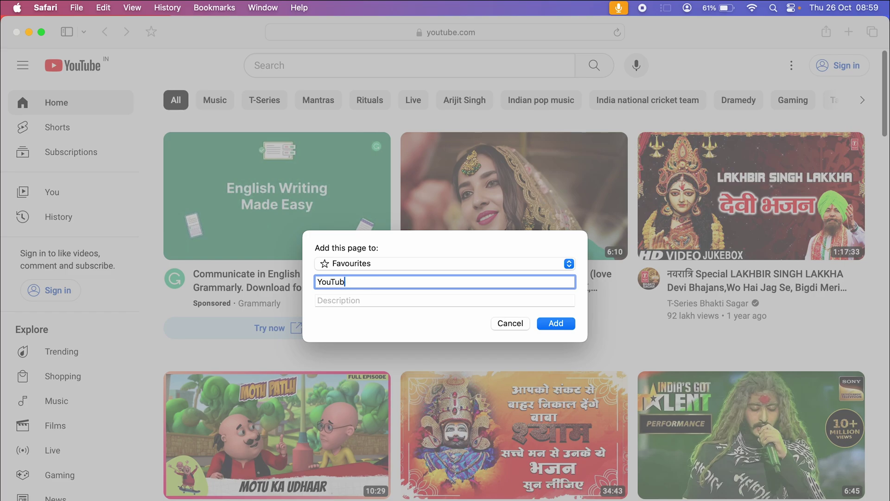
{"action": "key", "text": "BackSpace"}
{"action": "key", "text": "BackSpace"}
{"action": "key", "text": "BackSpace"}
{"action": "type", "text": "T"}
{"action": "left_click", "coordinate": [557, 323]}
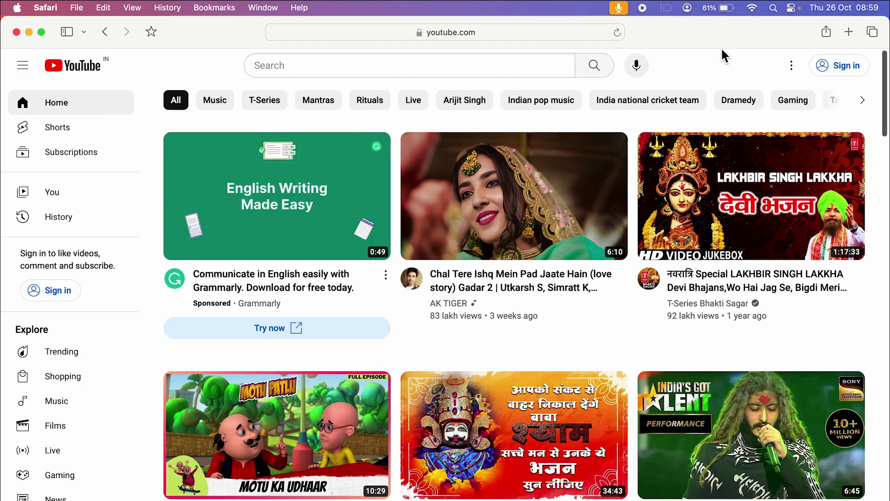
Close the Safari window and relaunch Safari from the Dock.
{"action": "left_click", "coordinate": [16, 32]}
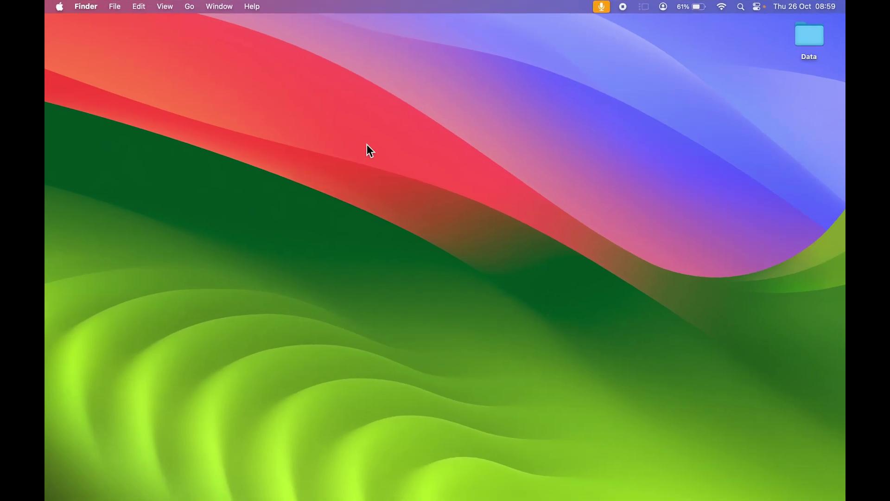
{"action": "left_click", "coordinate": [539, 486]}
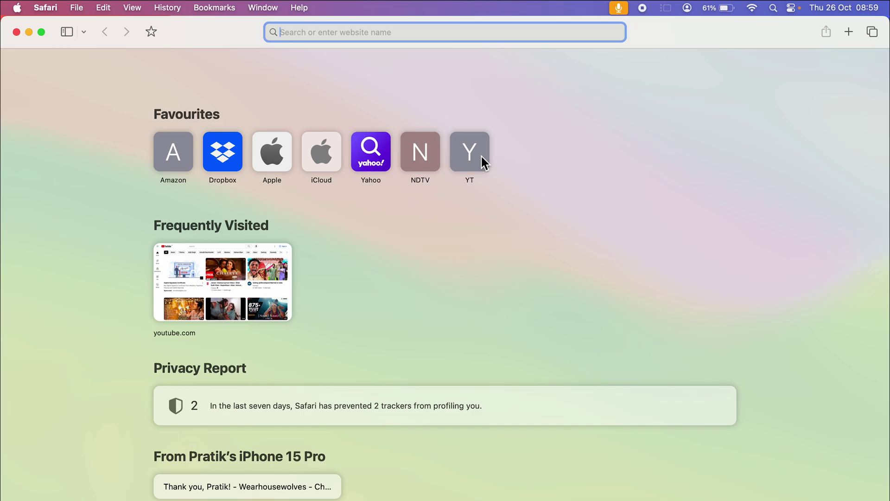
{"action": "type", "text": "google.com"}
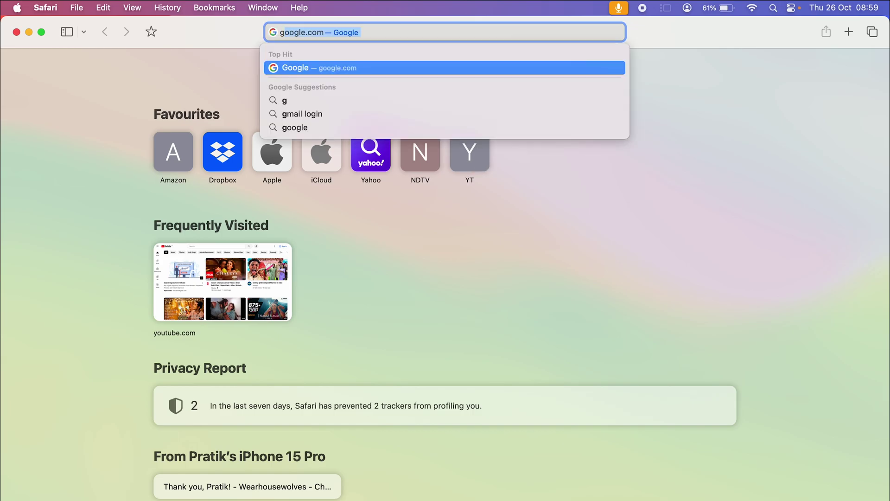
Load google.com, dismiss the sign-in popup, and bookmark it to Favourites as 'Google'.
{"action": "key", "text": "Return"}
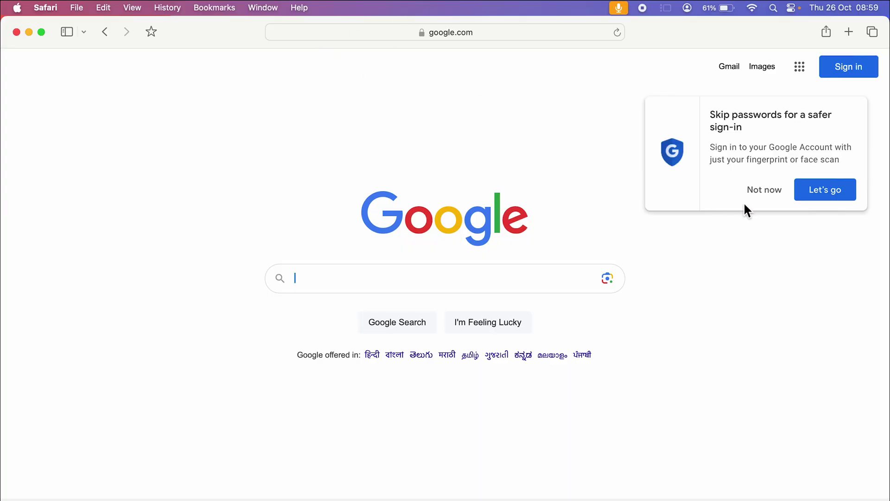
{"action": "left_click", "coordinate": [764, 189]}
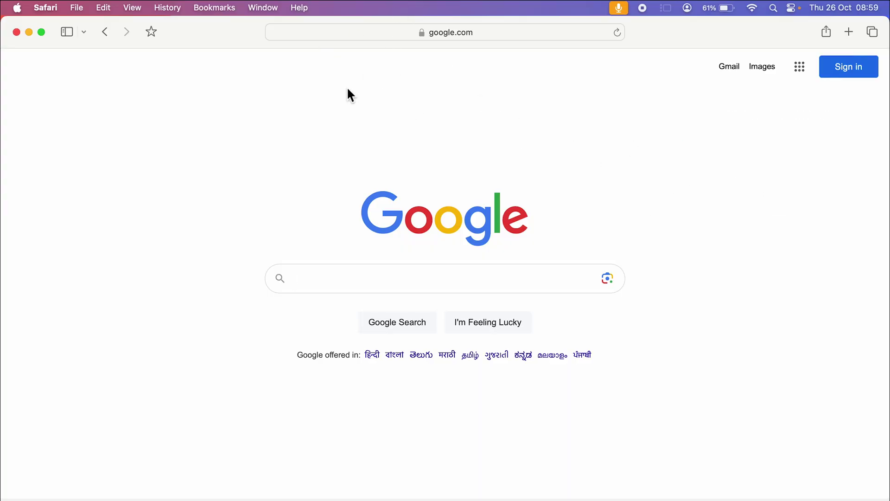
{"action": "left_click", "coordinate": [214, 7]}
{"action": "left_click", "coordinate": [225, 79]}
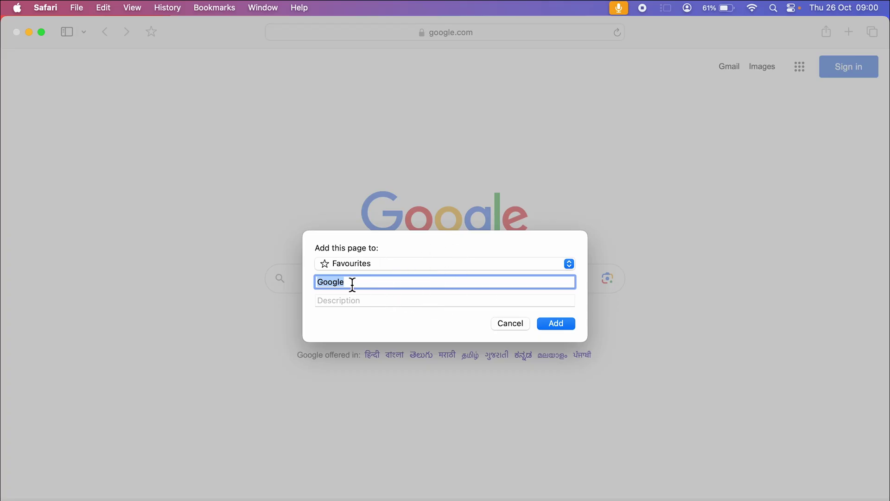
{"action": "left_click", "coordinate": [392, 265]}
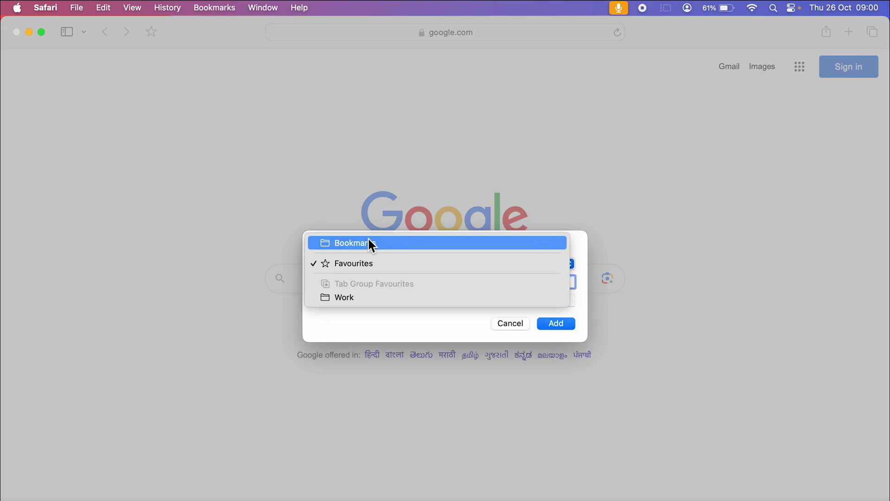
{"action": "left_click", "coordinate": [371, 263]}
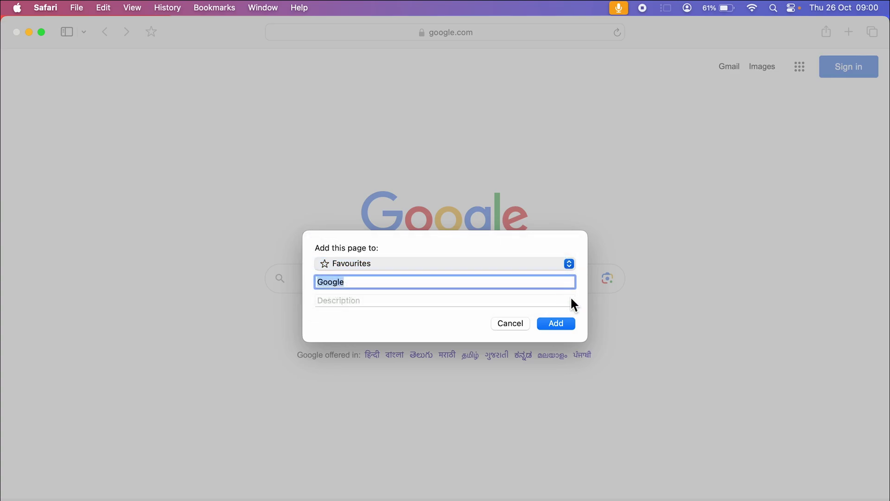
{"action": "left_click", "coordinate": [556, 323]}
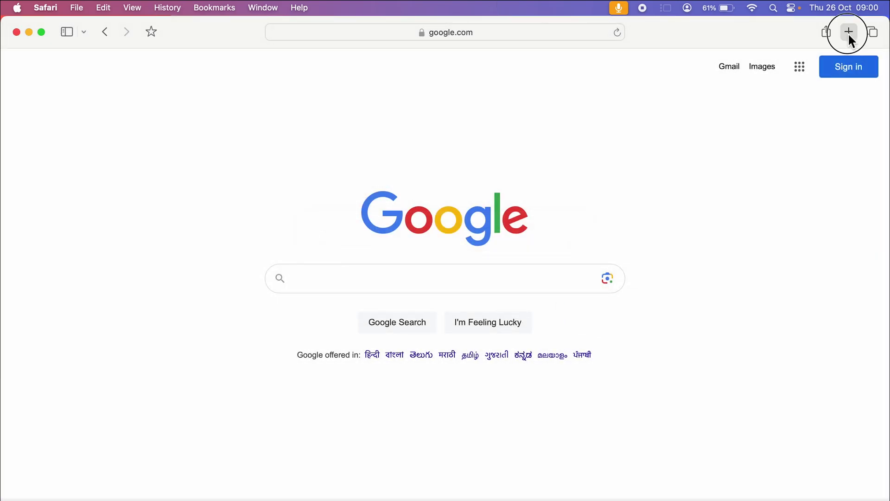
In a new tab, check YT and Google under Favourites in the bookmarks sidebar.
{"action": "left_click", "coordinate": [848, 33]}
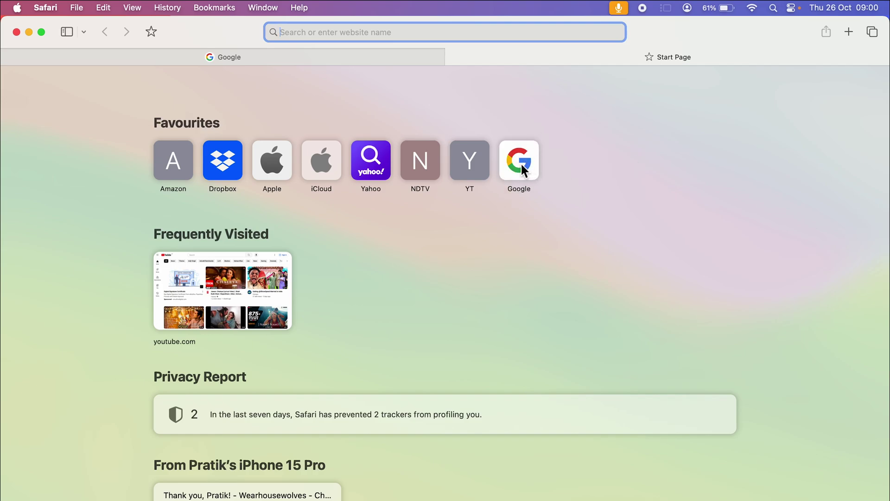
{"action": "left_click", "coordinate": [66, 32]}
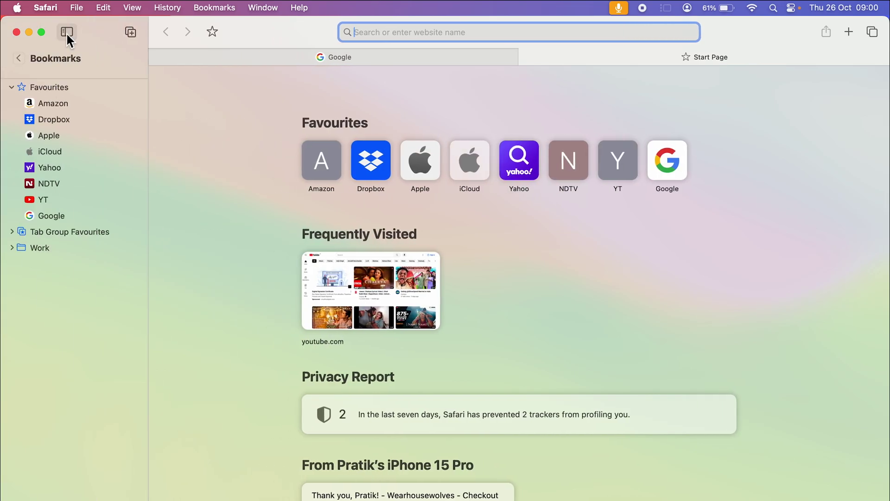
{"action": "left_click", "coordinate": [11, 88]}
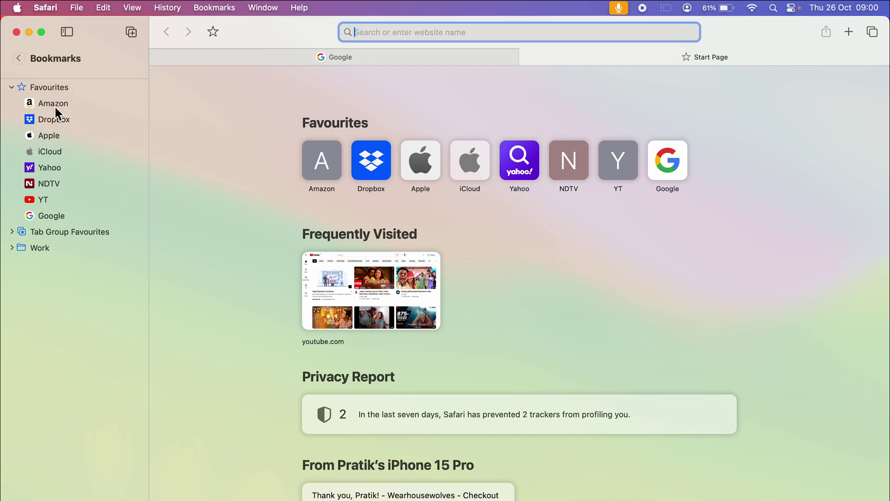
{"action": "left_click", "coordinate": [12, 87]}
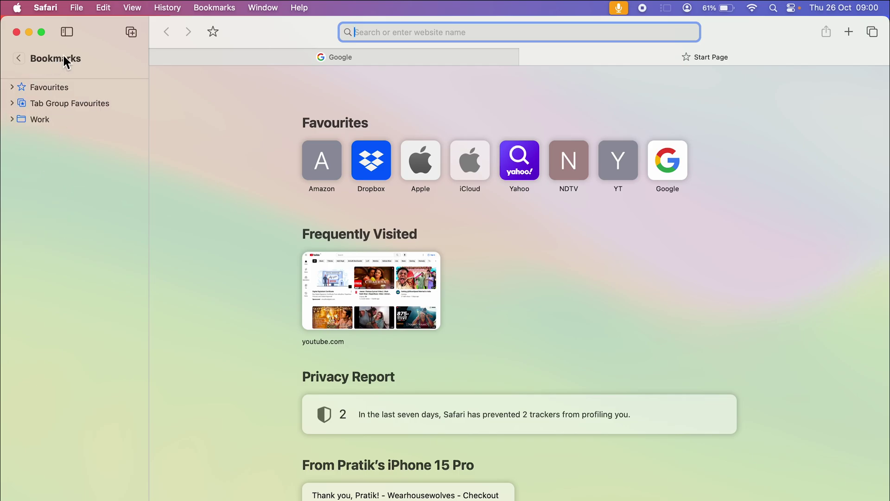
{"action": "left_click", "coordinate": [21, 58]}
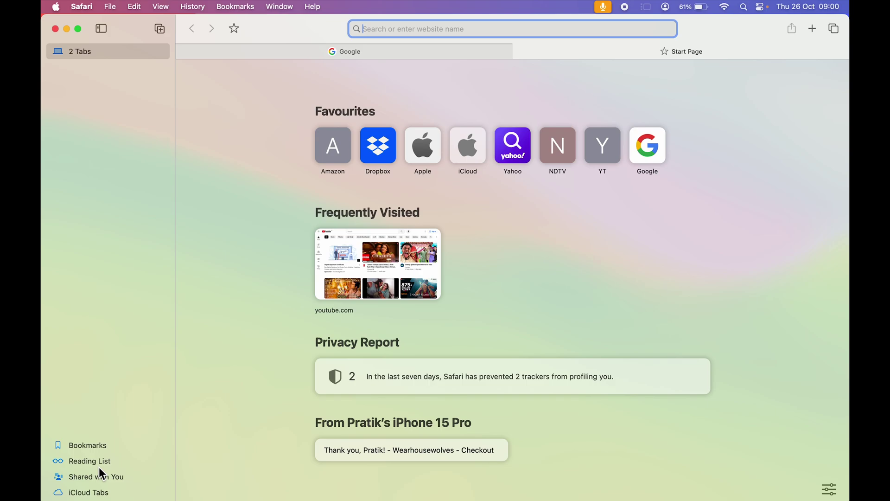
{"action": "left_click", "coordinate": [91, 441]}
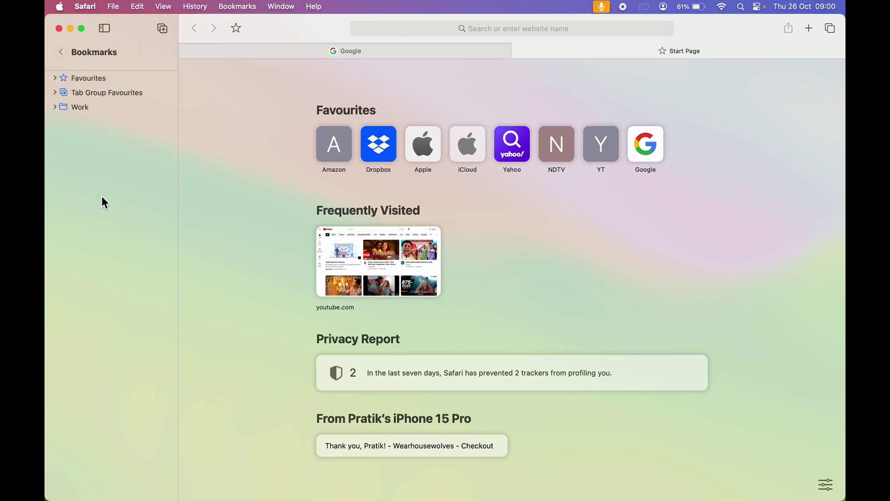
Quit Safari.
{"action": "left_click", "coordinate": [85, 7]}
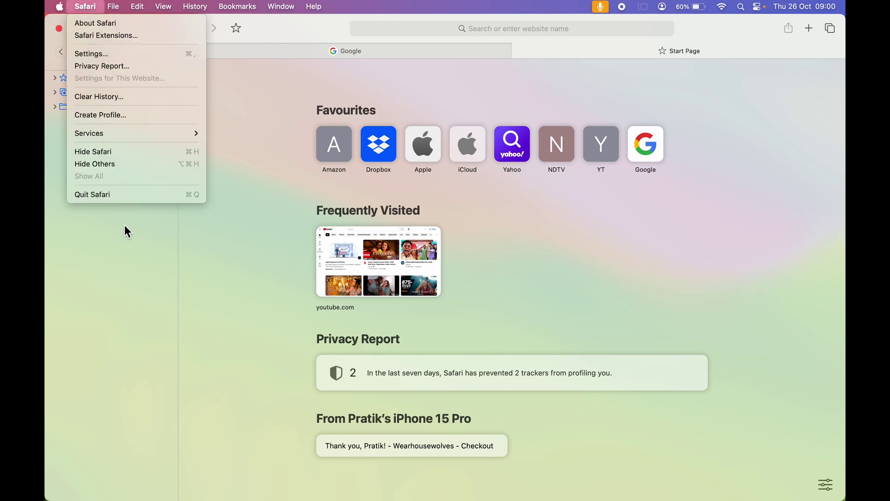
{"action": "left_click", "coordinate": [118, 196]}
{"action": "key", "text": "super+q"}
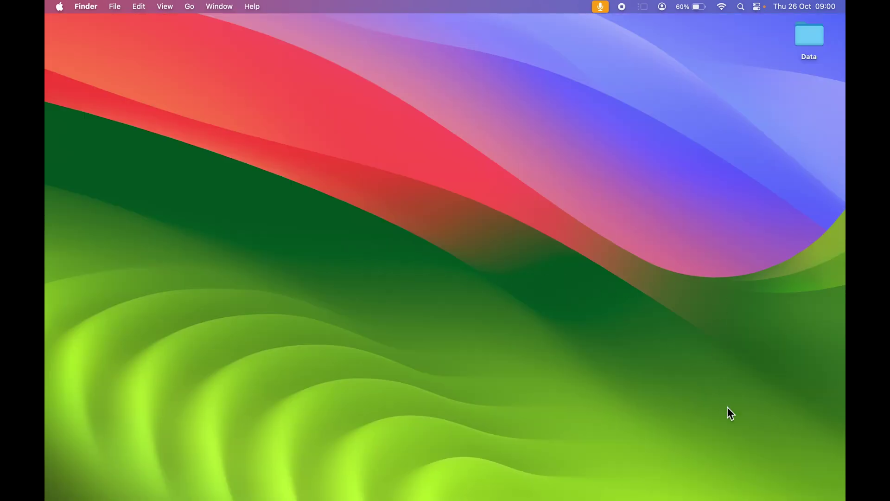